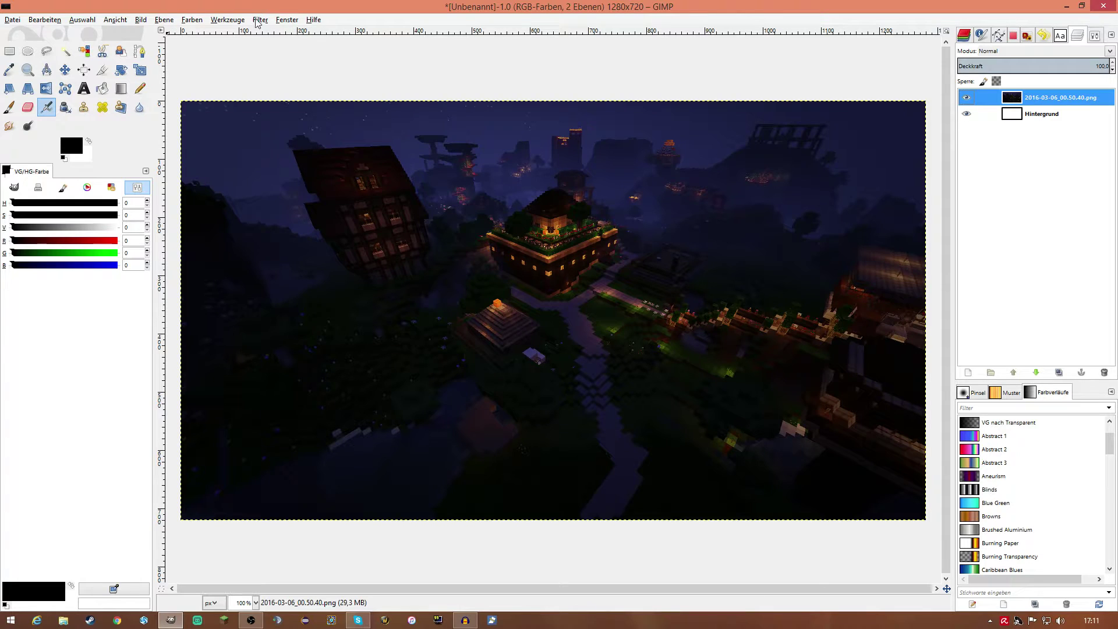
Browse the File menu and scroll through the recently opened documents list, then return to the layers list
{"action": "left_click", "coordinate": [13, 21]}
{"action": "left_click", "coordinate": [13, 21]}
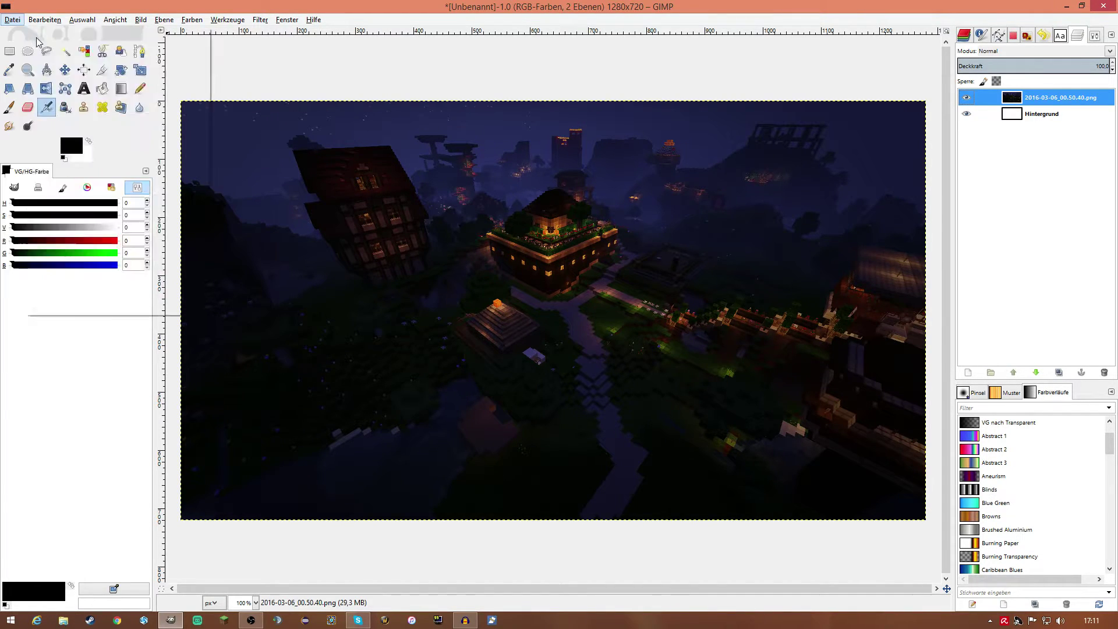
{"action": "left_click", "coordinate": [13, 21]}
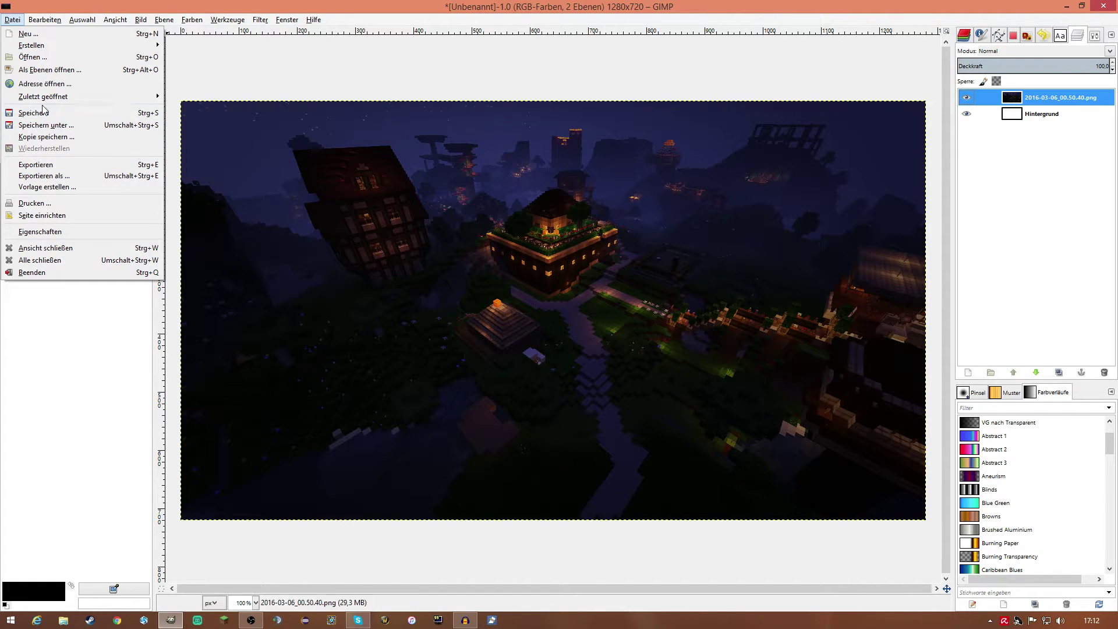
{"action": "mouse_move", "coordinate": [43, 96]}
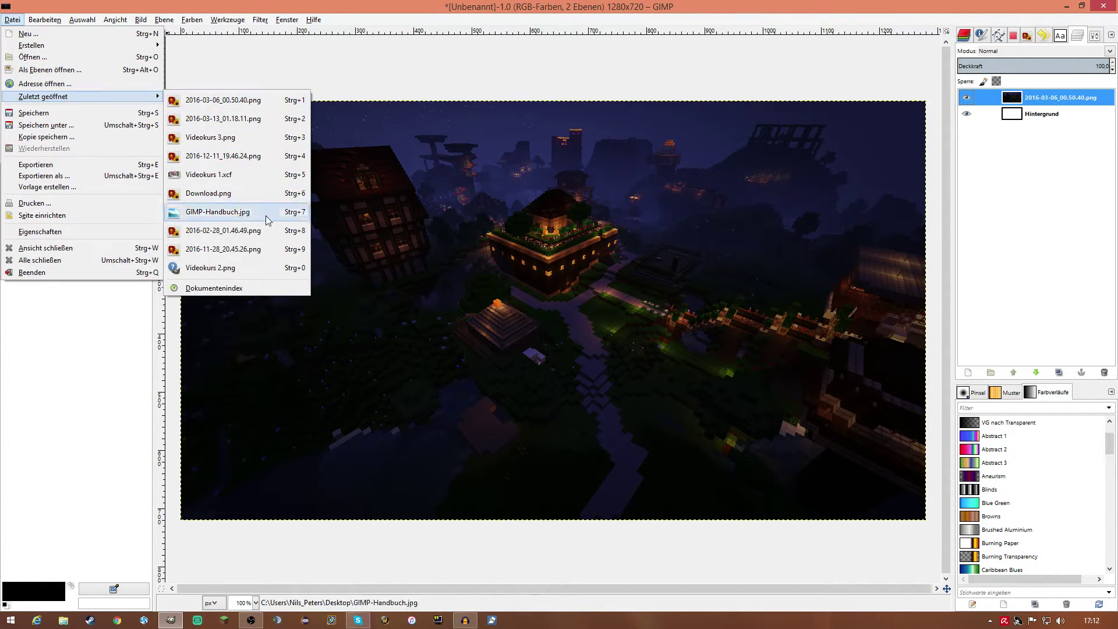
{"action": "left_click", "coordinate": [227, 288]}
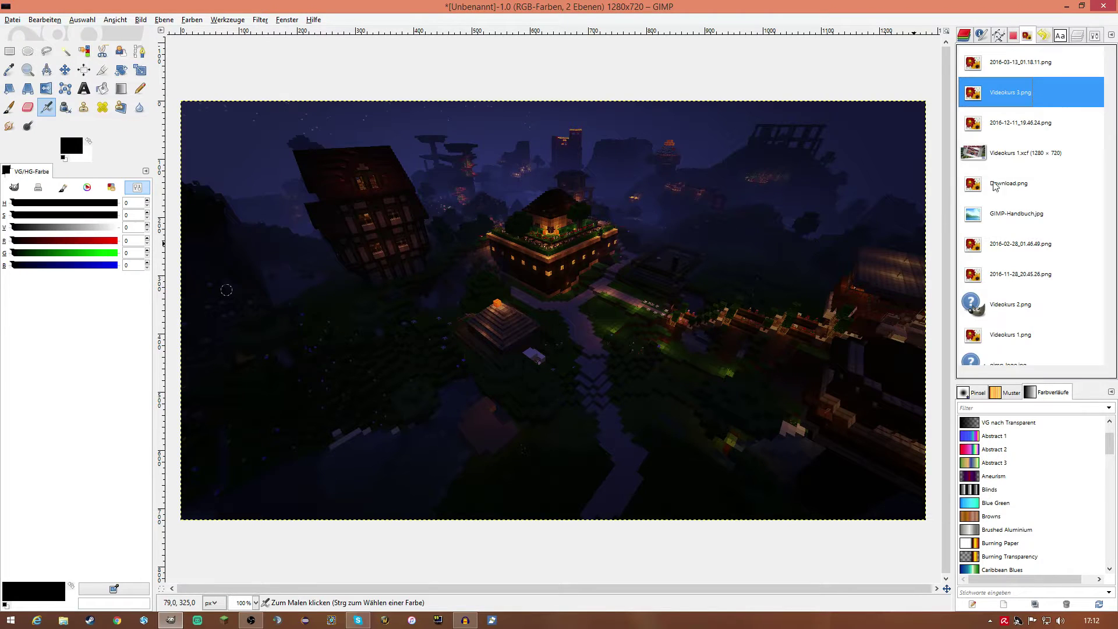
{"action": "scroll", "coordinate": [1002, 178], "scroll_direction": "down", "scroll_amount": 2}
{"action": "scroll", "coordinate": [1002, 178], "scroll_direction": "down", "scroll_amount": 2}
{"action": "scroll", "coordinate": [1010, 178], "scroll_direction": "down", "scroll_amount": 2}
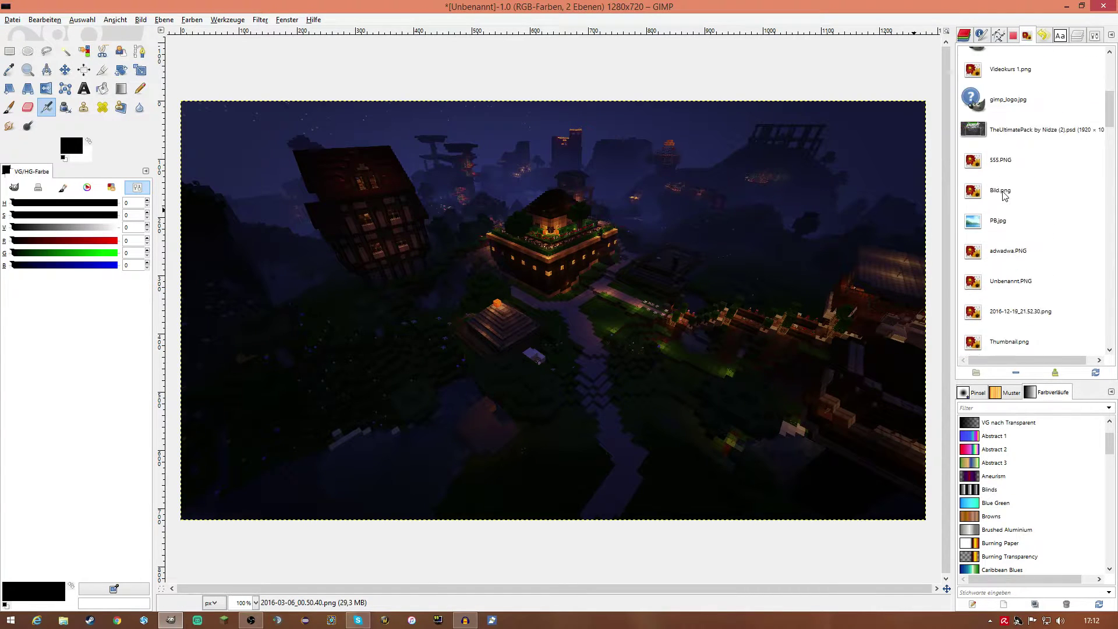
{"action": "scroll", "coordinate": [1018, 179], "scroll_direction": "down", "scroll_amount": 1}
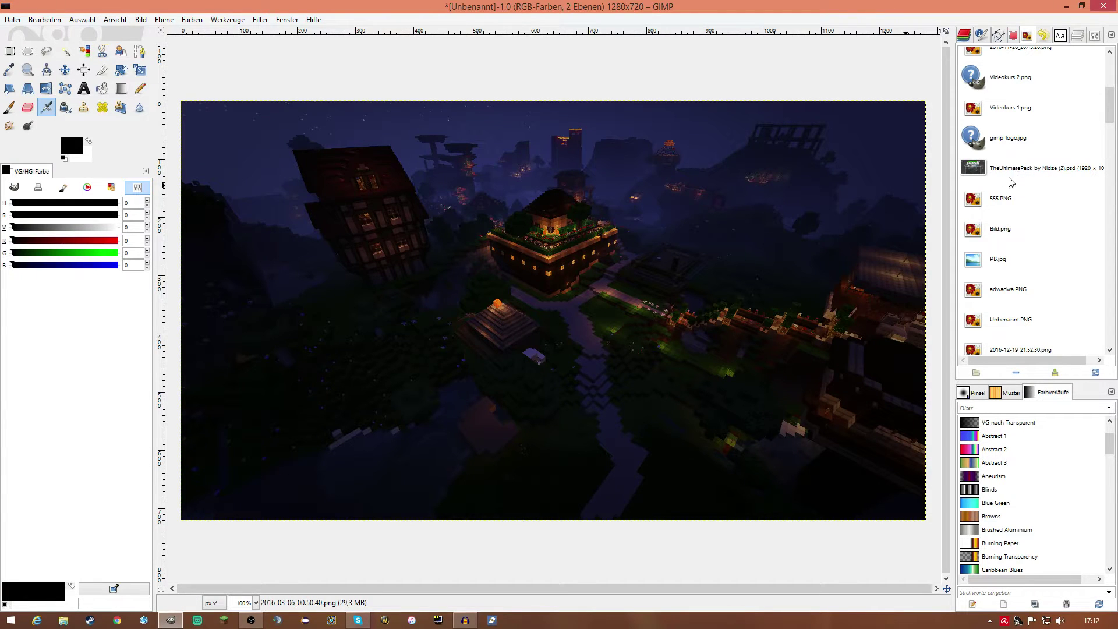
{"action": "left_click", "coordinate": [1076, 35]}
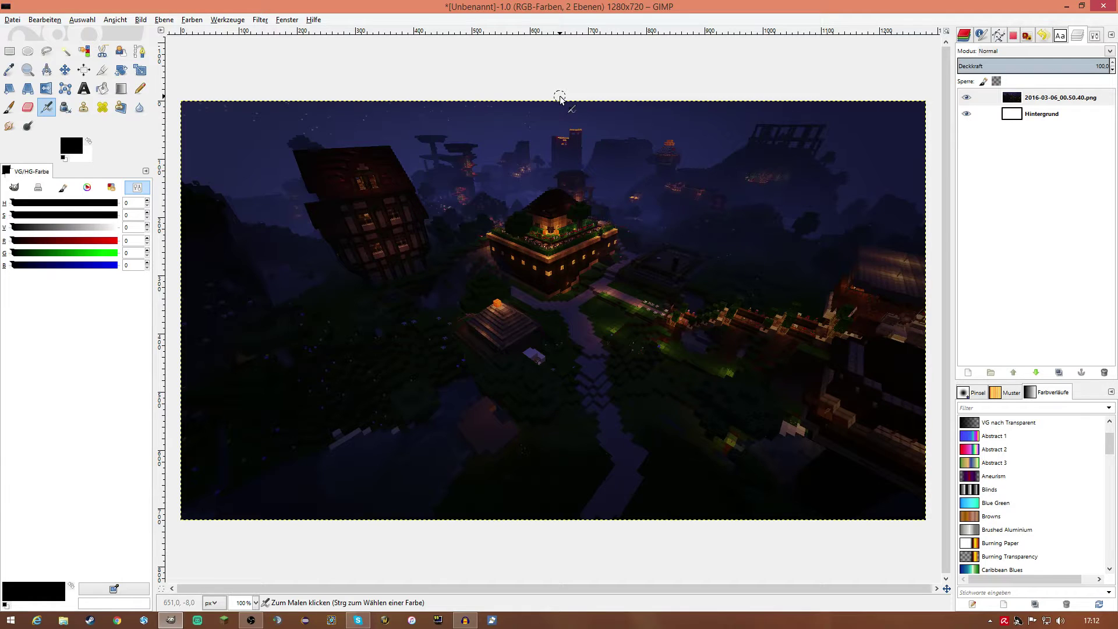
Open the export settings, pick the Desktop folder, and close without exporting
{"action": "left_click", "coordinate": [13, 19]}
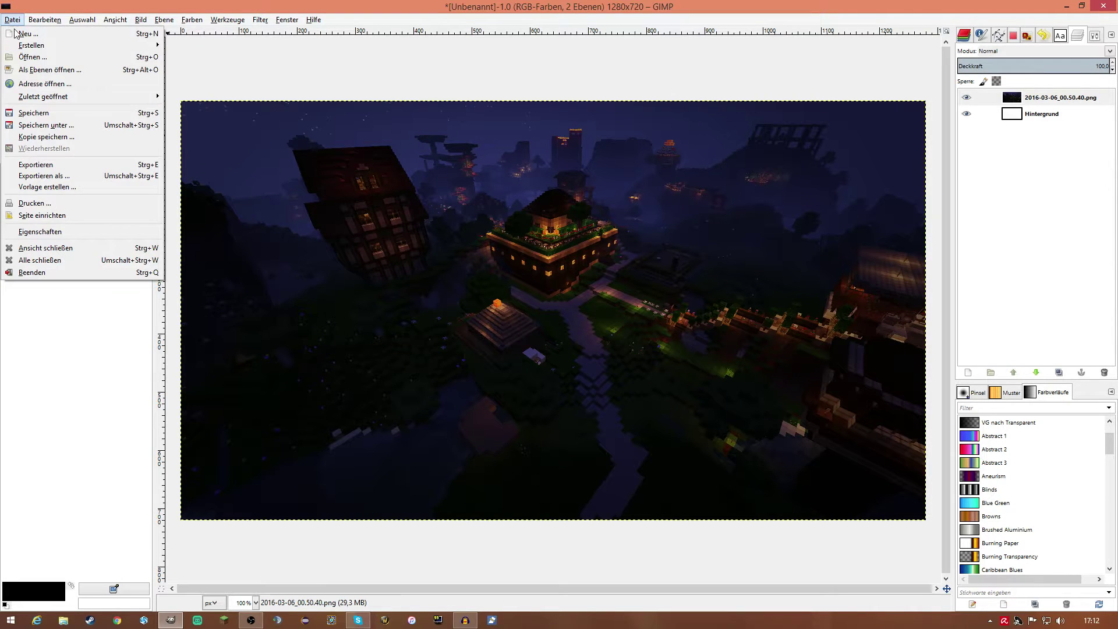
{"action": "left_click", "coordinate": [48, 167]}
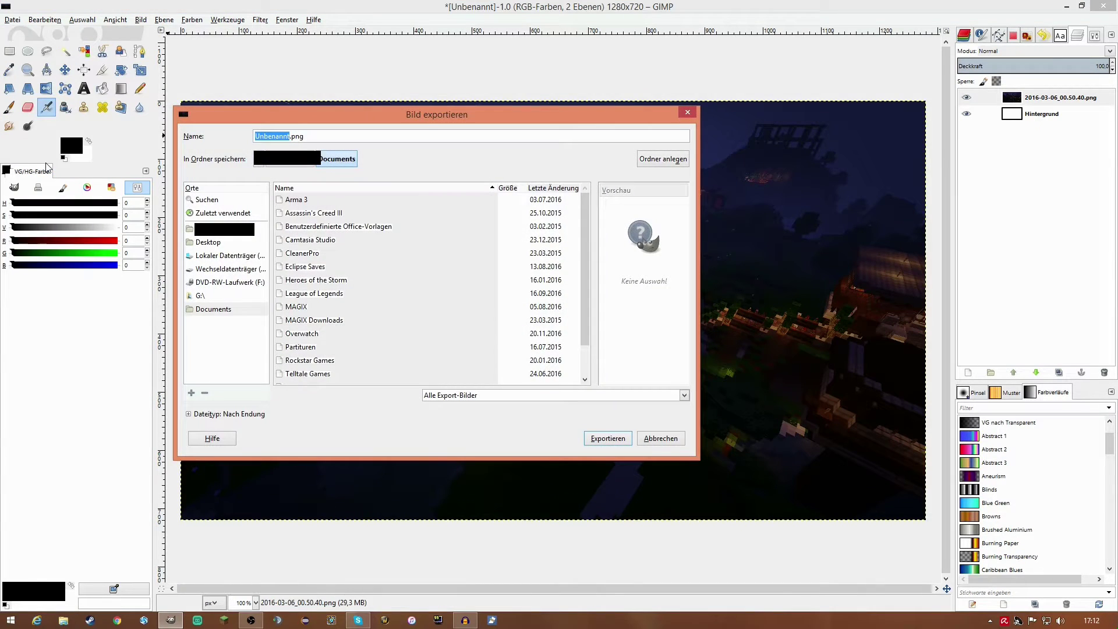
{"action": "left_click", "coordinate": [208, 243]}
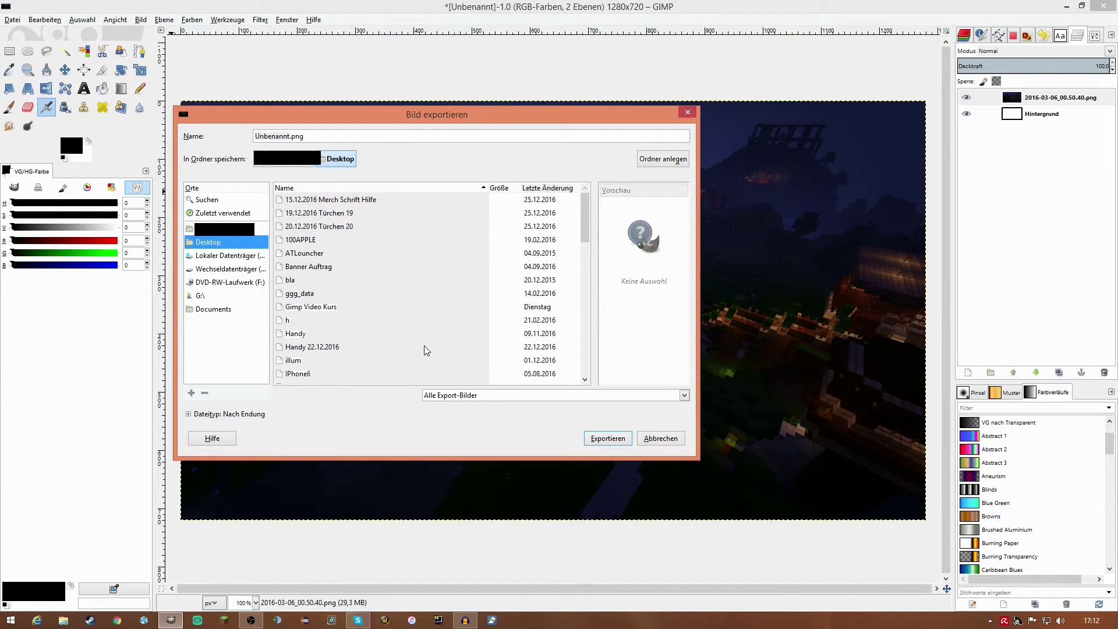
{"action": "left_click", "coordinate": [688, 112]}
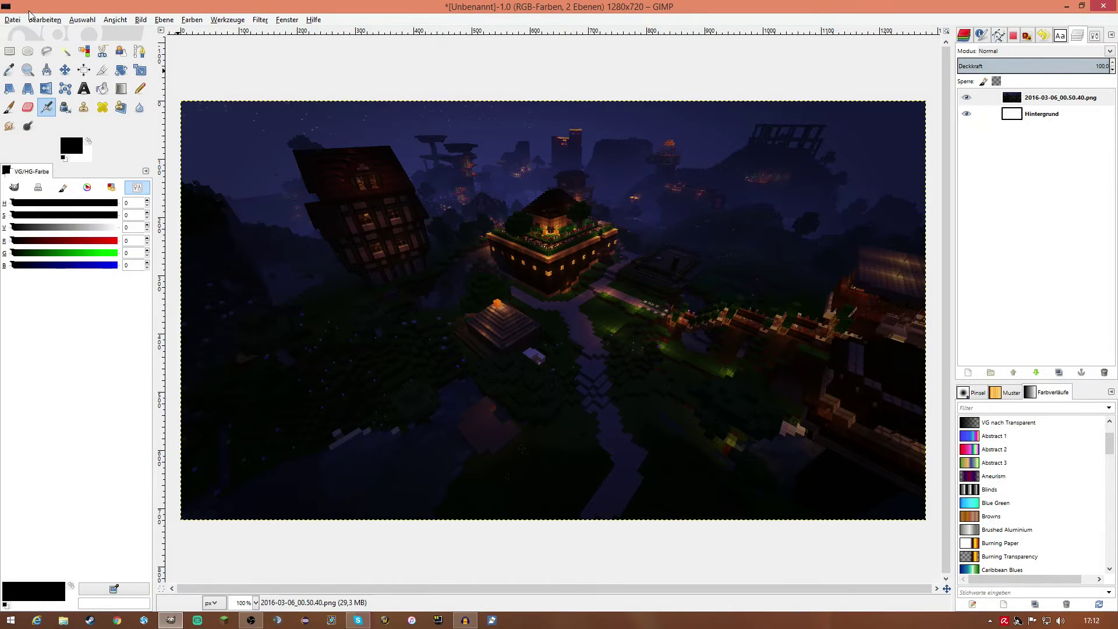
Start a new blank image, cancel it, and browse the File and Edit menus
{"action": "left_click", "coordinate": [12, 20]}
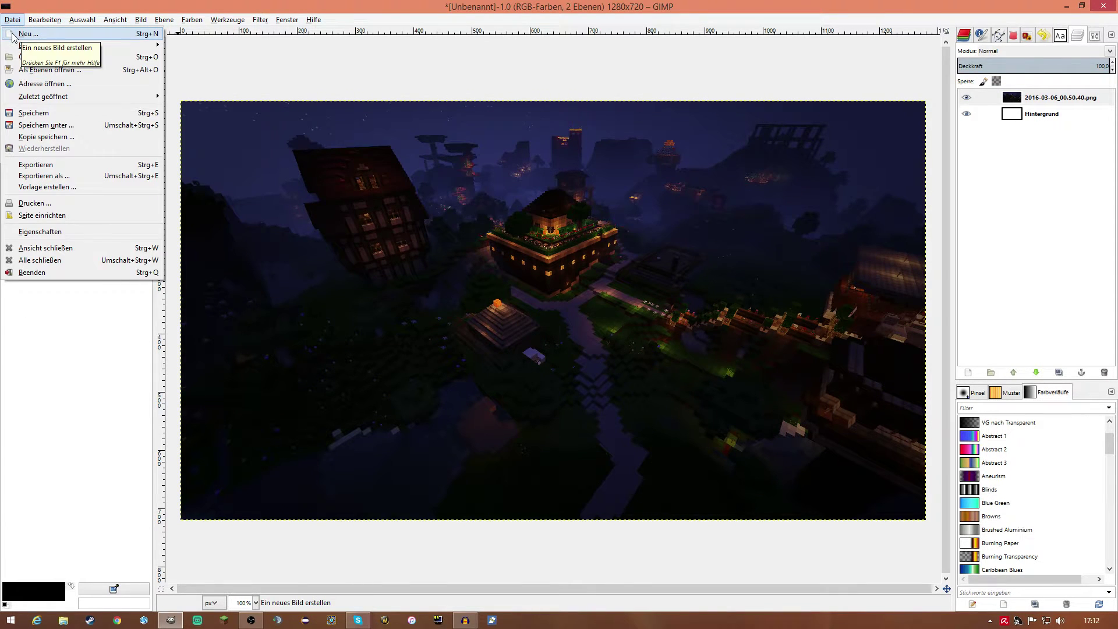
{"action": "left_click", "coordinate": [28, 34]}
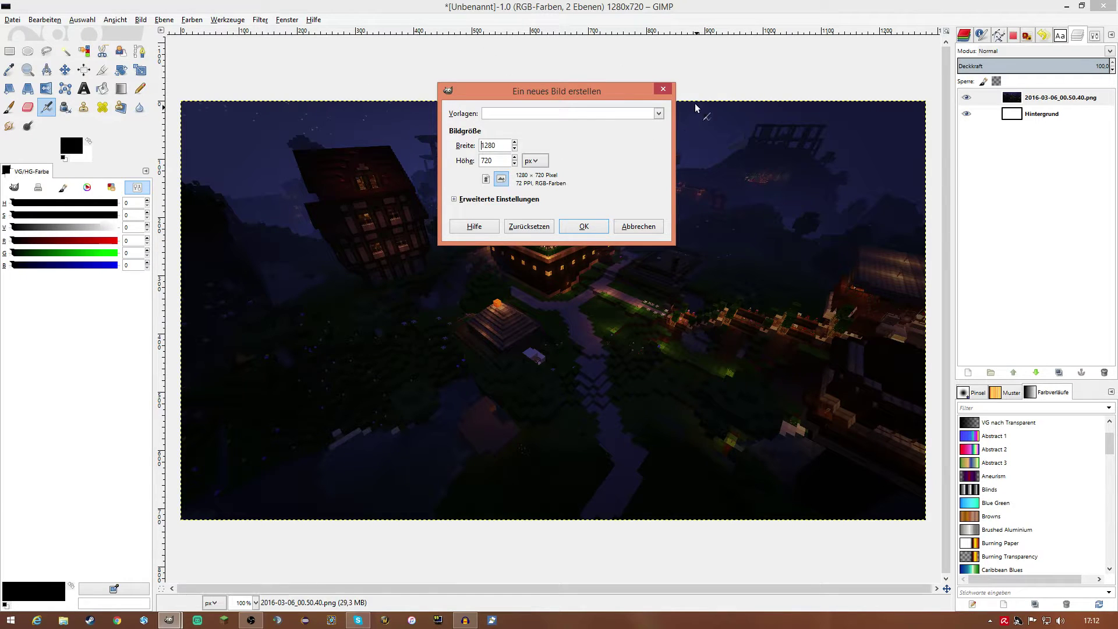
{"action": "left_click", "coordinate": [663, 89]}
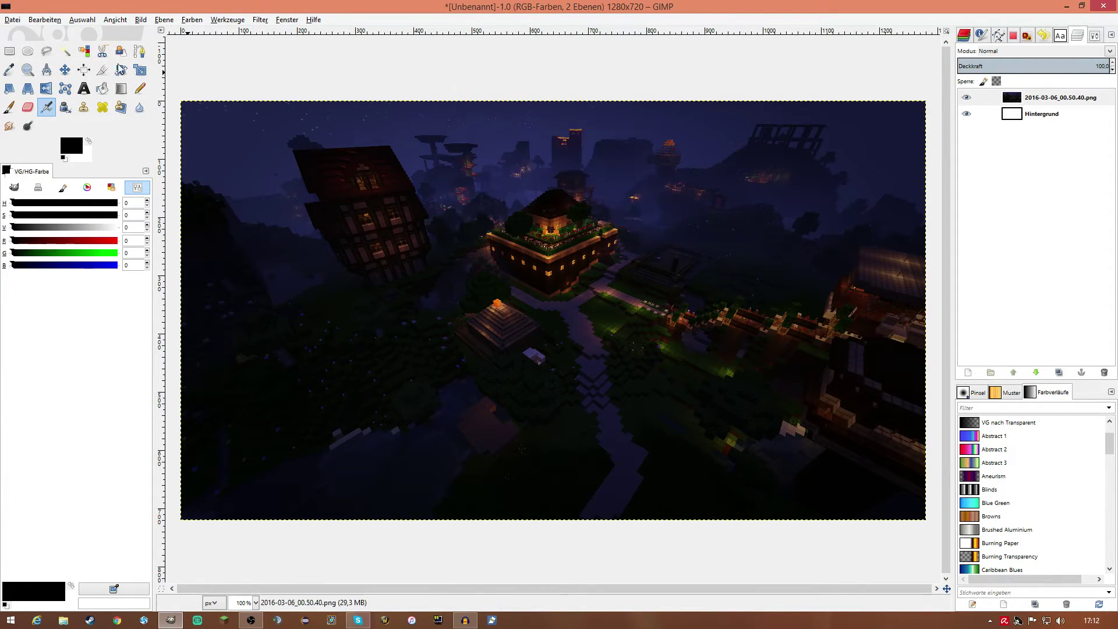
{"action": "left_click", "coordinate": [13, 20]}
{"action": "mouse_move", "coordinate": [83, 20]}
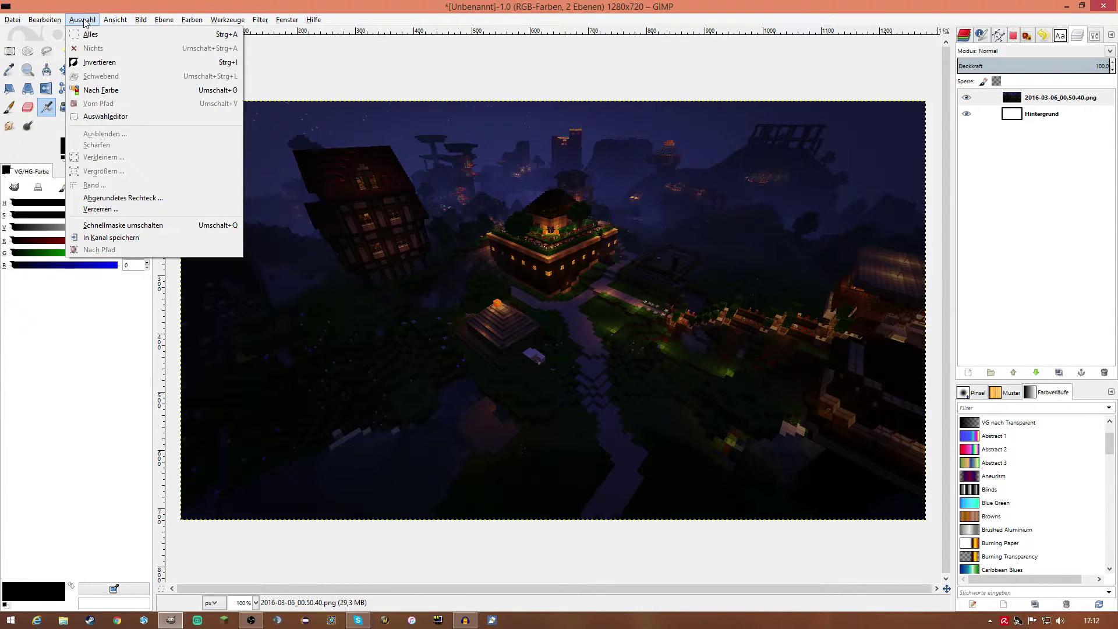
{"action": "left_click", "coordinate": [476, 68]}
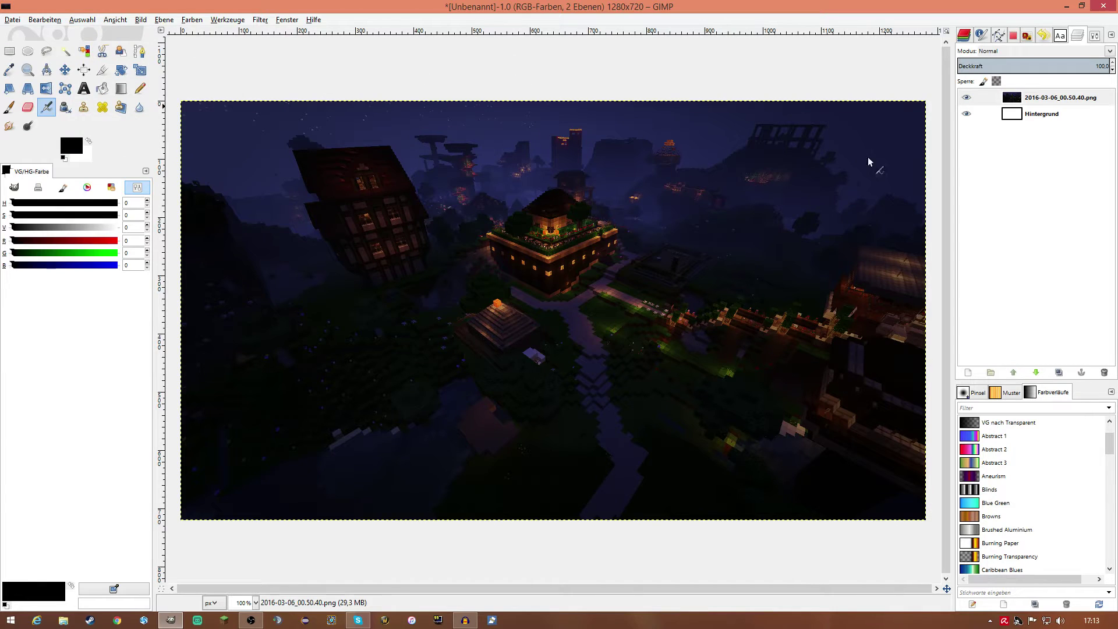
Select the dark-blue sky with Select by Color, then clear it via Auswahl > Nichts
{"action": "left_click", "coordinate": [85, 51]}
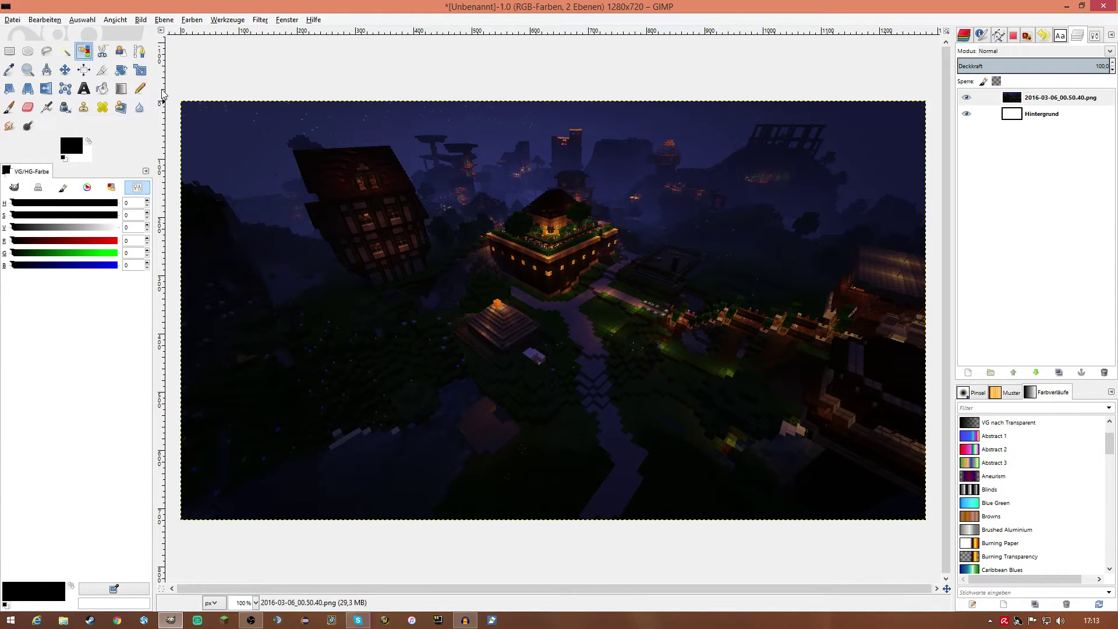
{"action": "left_click", "coordinate": [523, 222]}
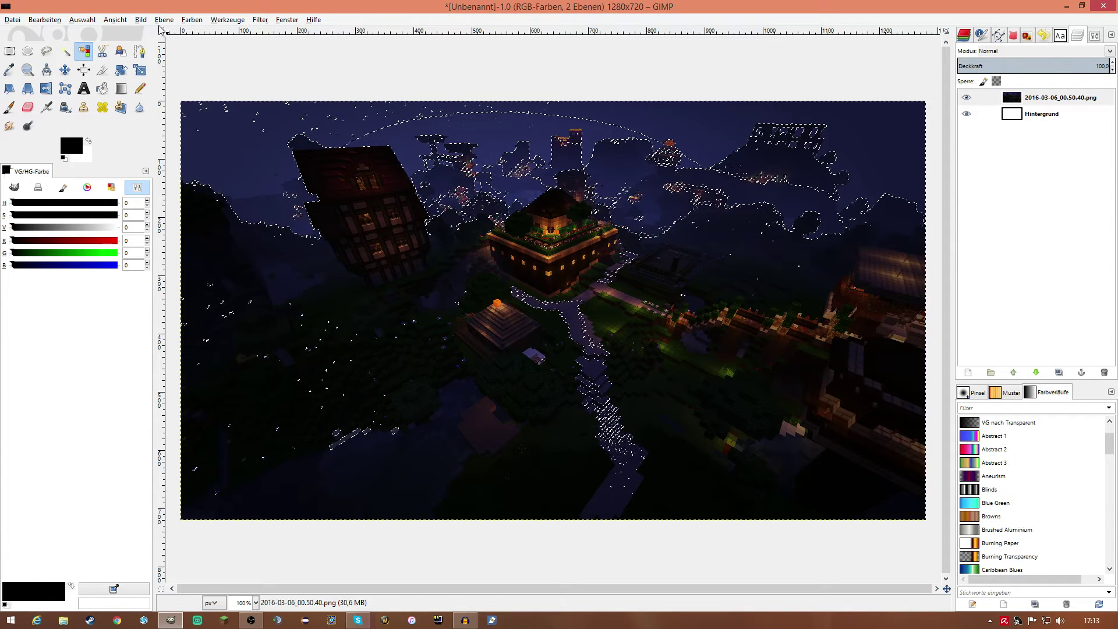
{"action": "left_click", "coordinate": [82, 20]}
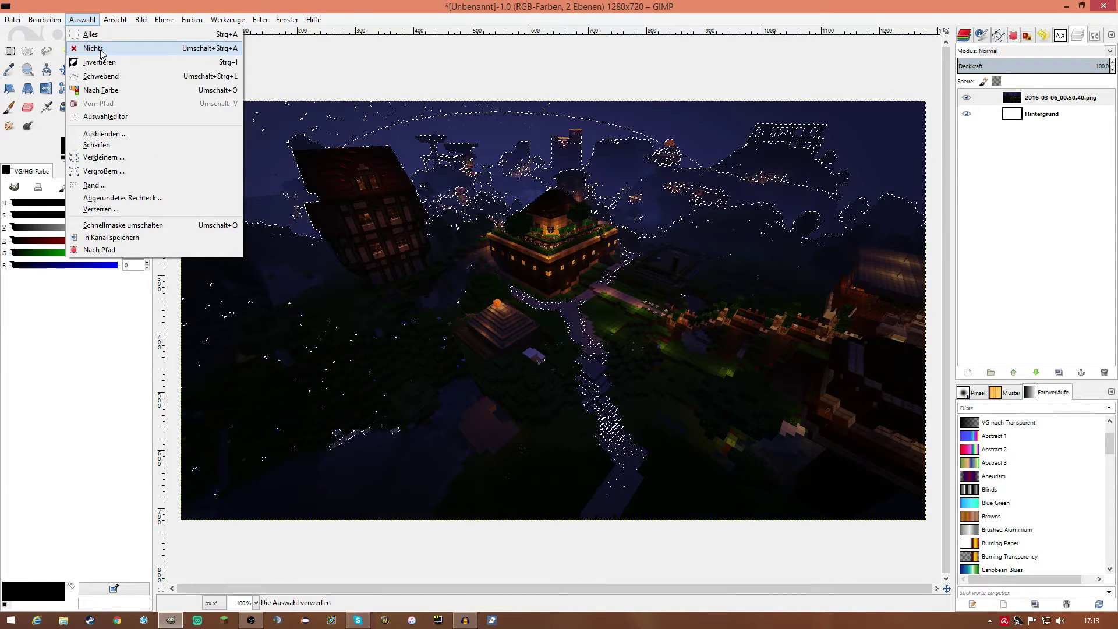
{"action": "left_click", "coordinate": [94, 48]}
{"action": "left_click", "coordinate": [77, 21]}
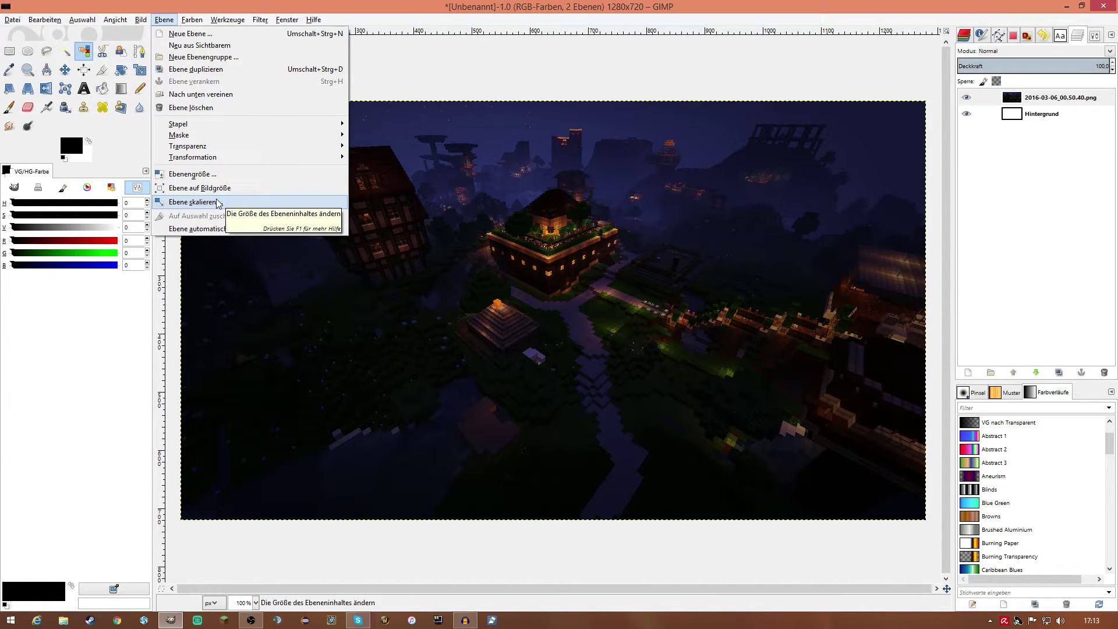
Activate the scale tool and view Ebene skalieren's 1280 × 720 settings, closing without resizing
{"action": "left_click", "coordinate": [564, 219]}
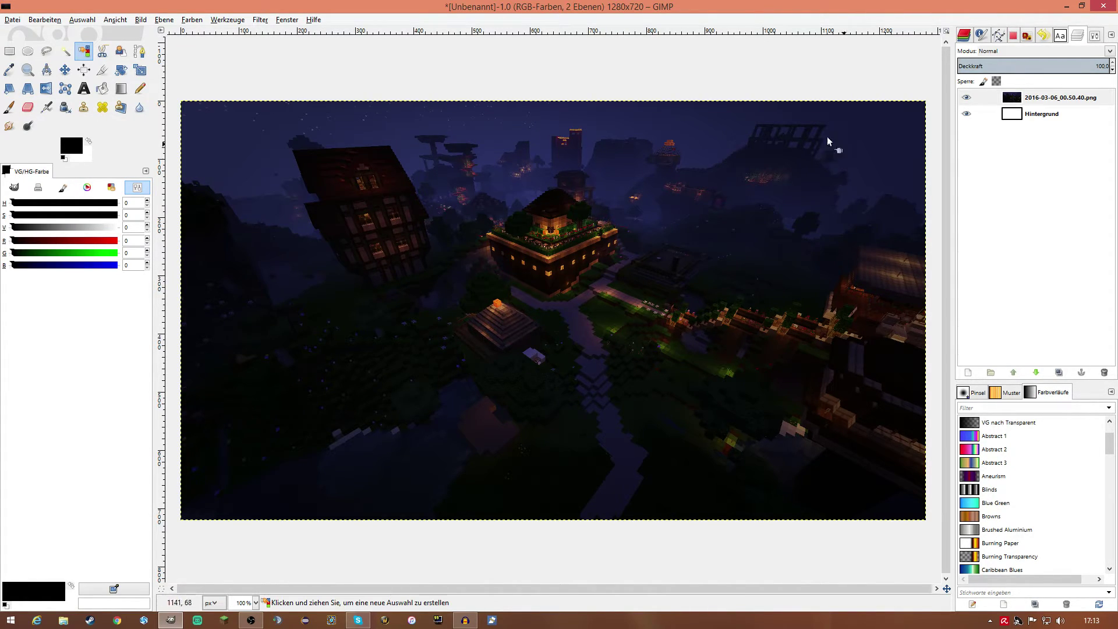
{"action": "left_click", "coordinate": [140, 70]}
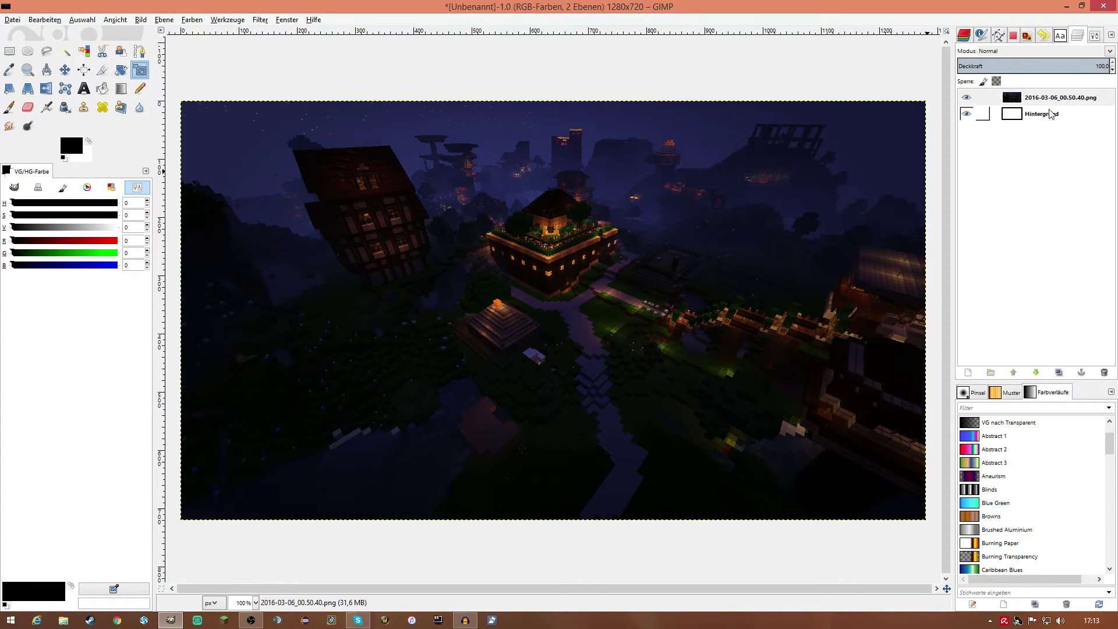
{"action": "left_click", "coordinate": [165, 20]}
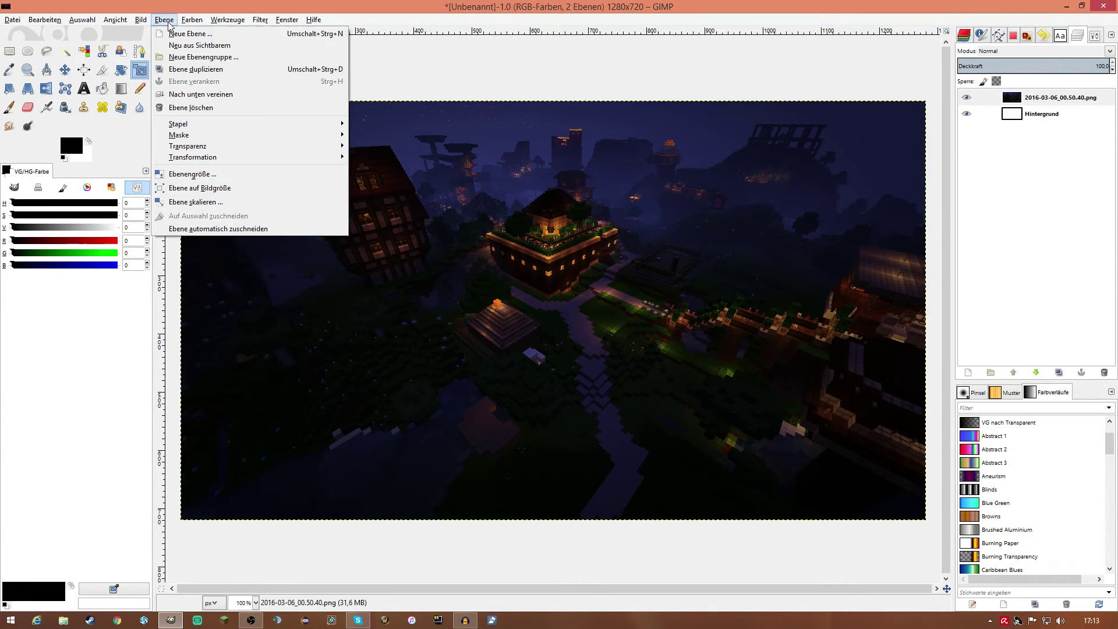
{"action": "left_click", "coordinate": [201, 201]}
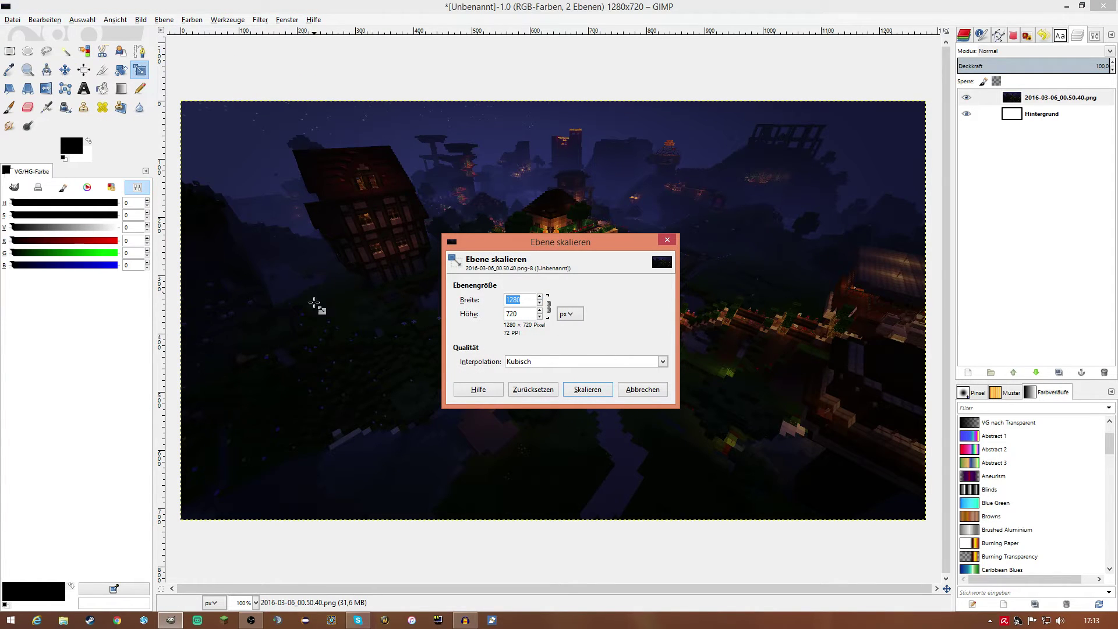
{"action": "left_click", "coordinate": [667, 240]}
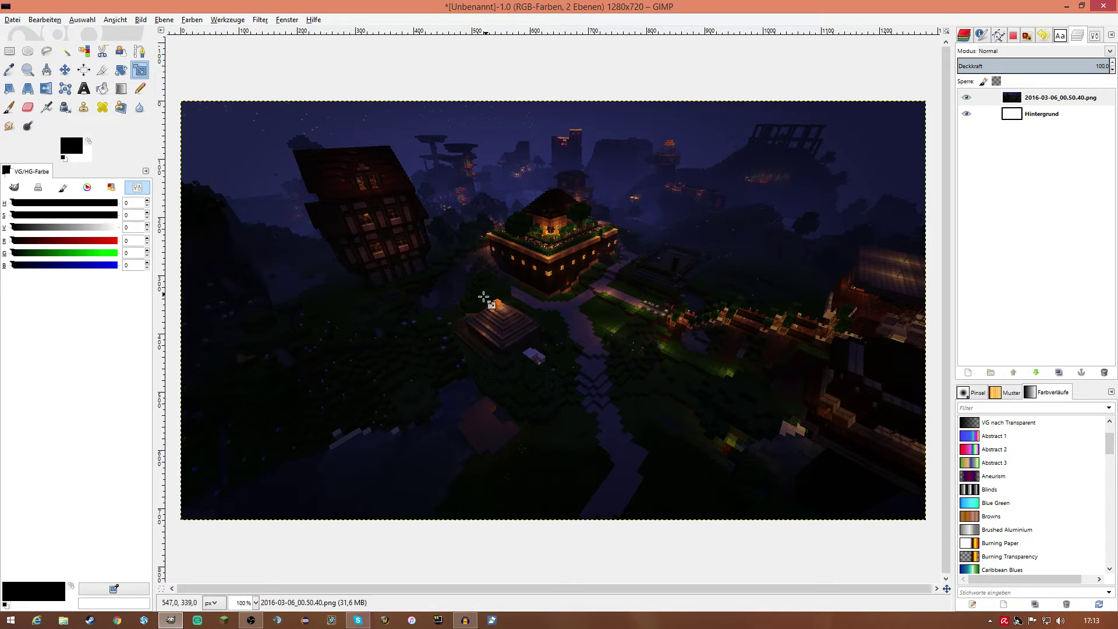
{"action": "left_click", "coordinate": [192, 19]}
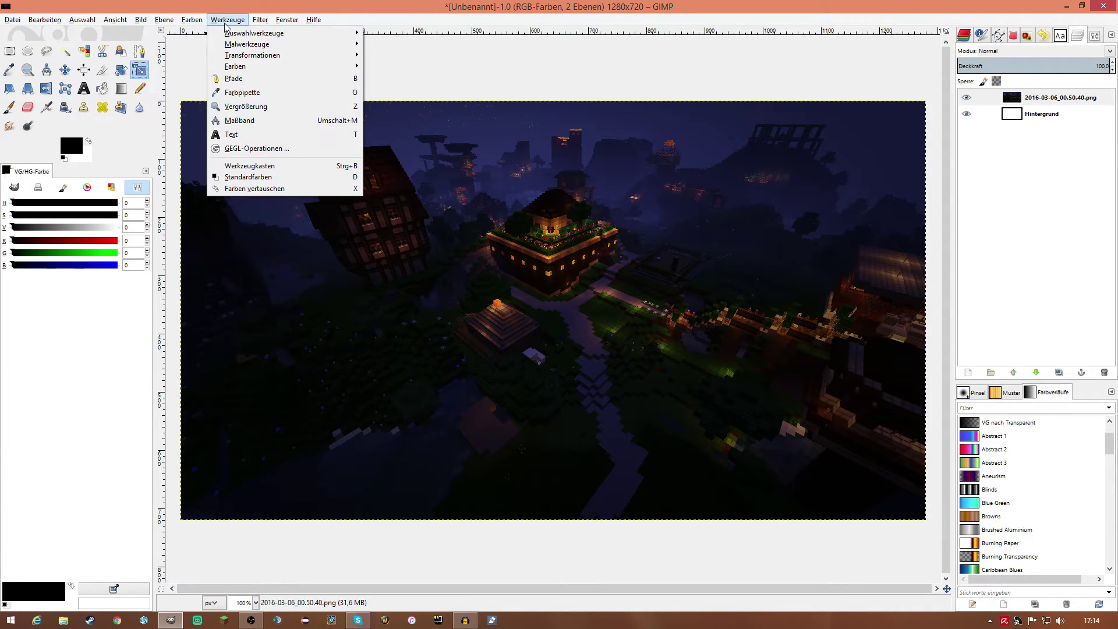
Show the scale tool's options in the dock and browse the Werkzeuge menu's tool categories
{"action": "left_click", "coordinate": [1080, 49]}
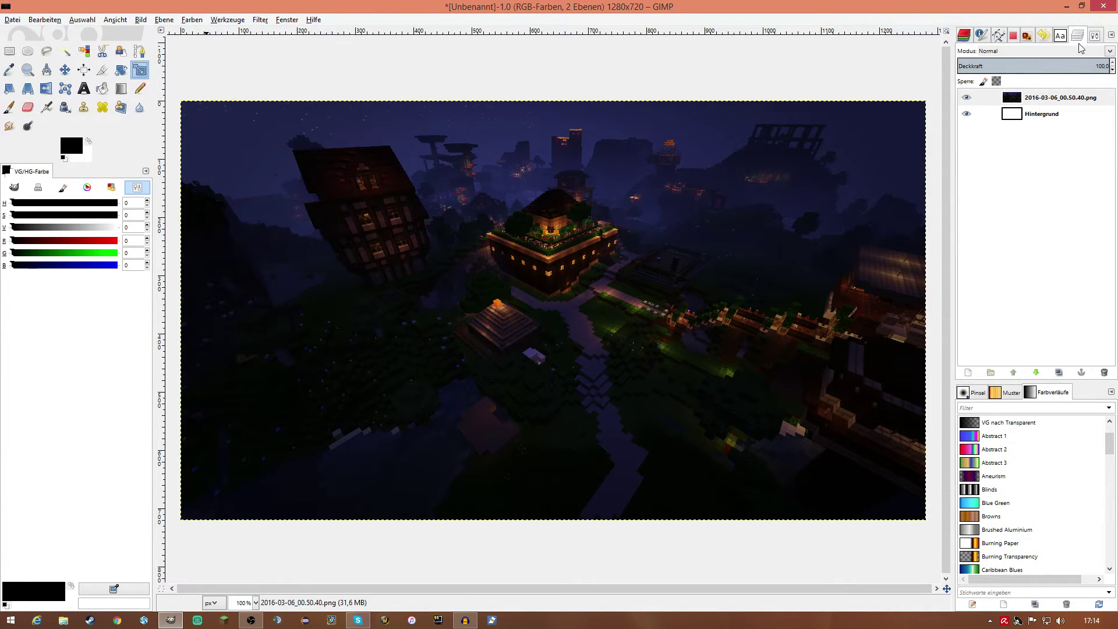
{"action": "left_click", "coordinate": [1100, 39]}
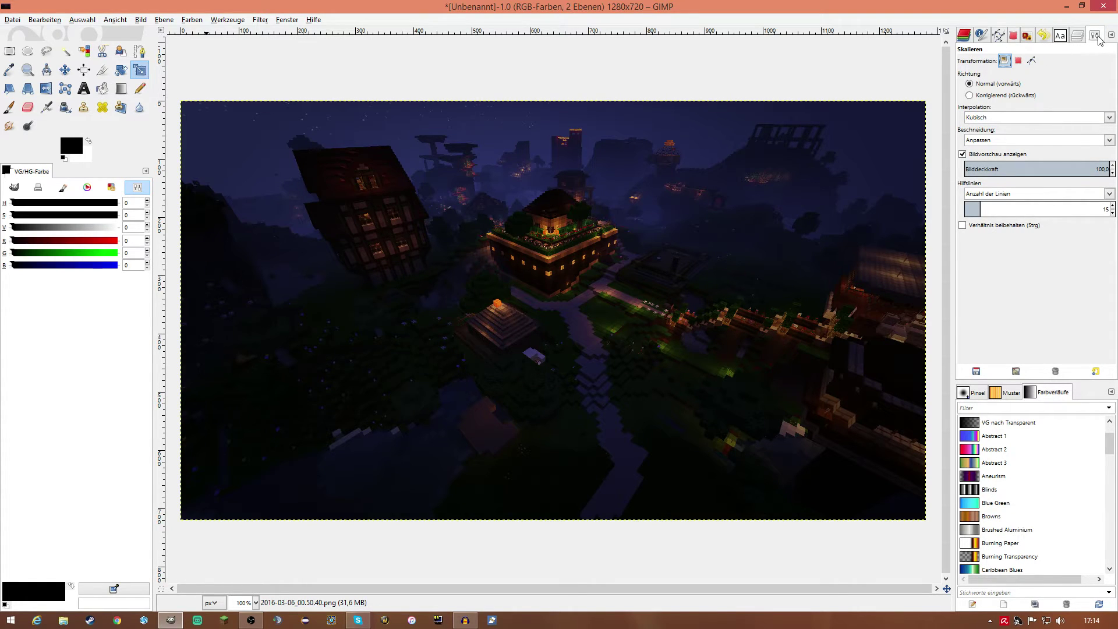
{"action": "left_click", "coordinate": [227, 20]}
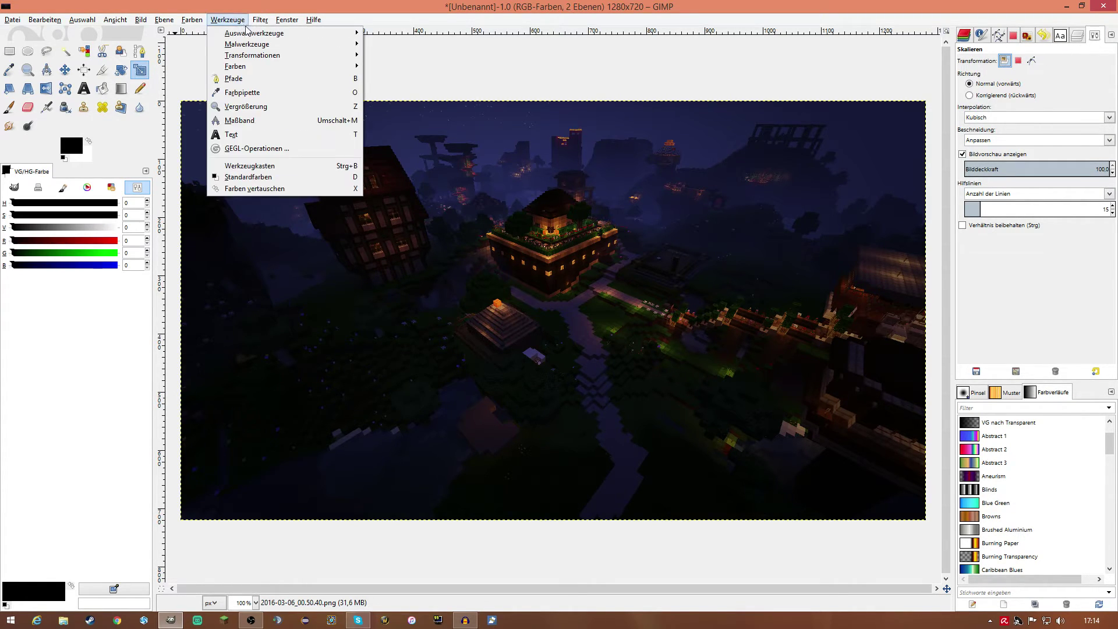
{"action": "mouse_move", "coordinate": [254, 33]}
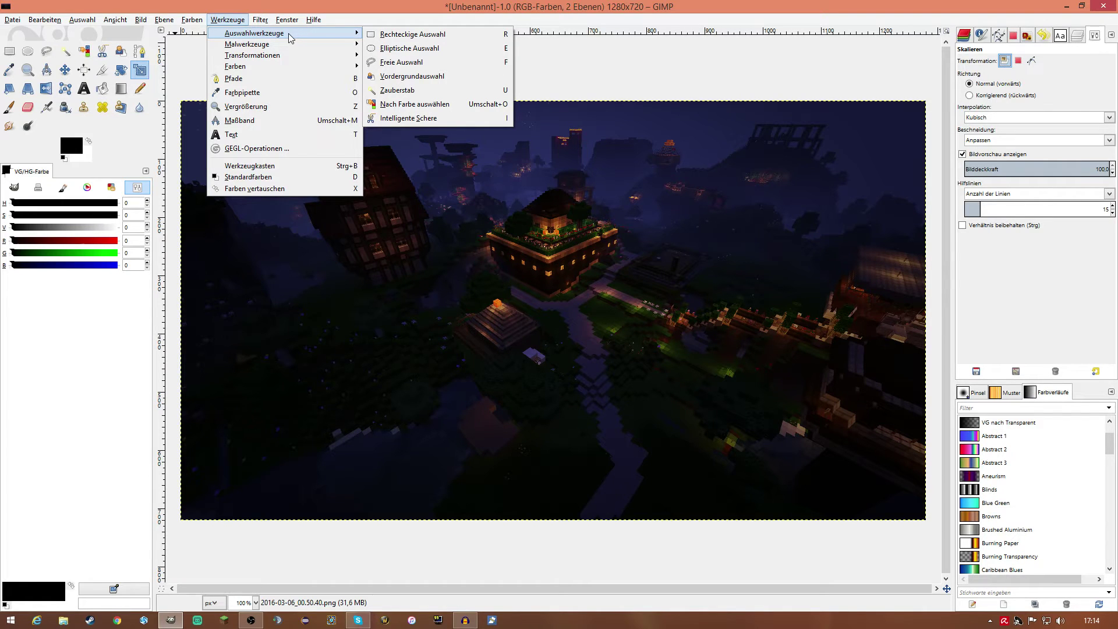
{"action": "key", "text": "Escape"}
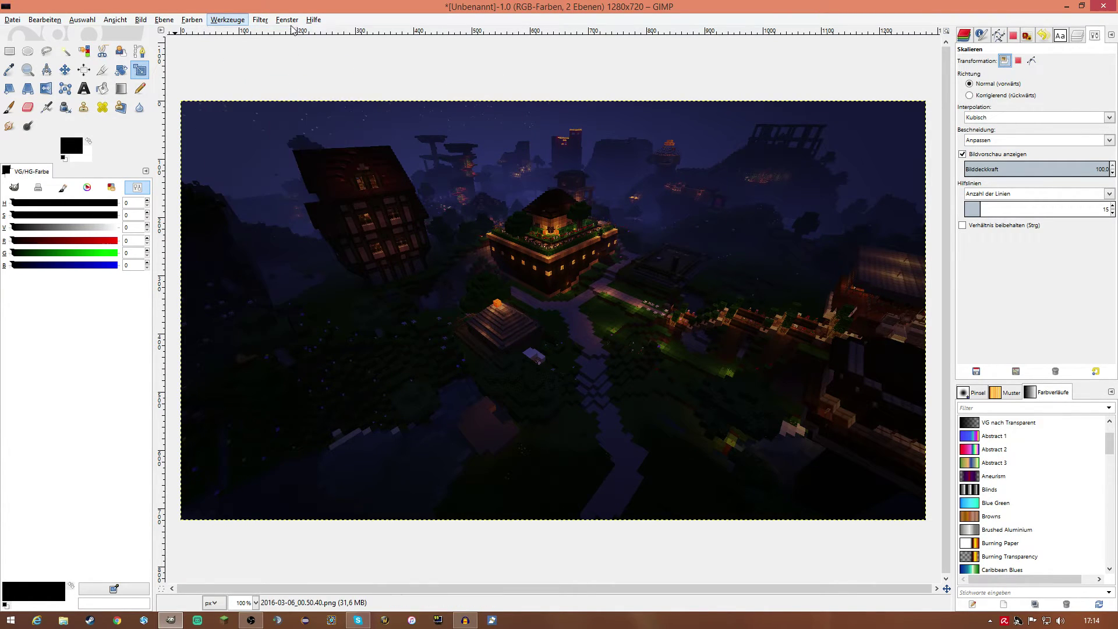
{"action": "left_click", "coordinate": [288, 20]}
{"action": "mouse_move", "coordinate": [227, 19]}
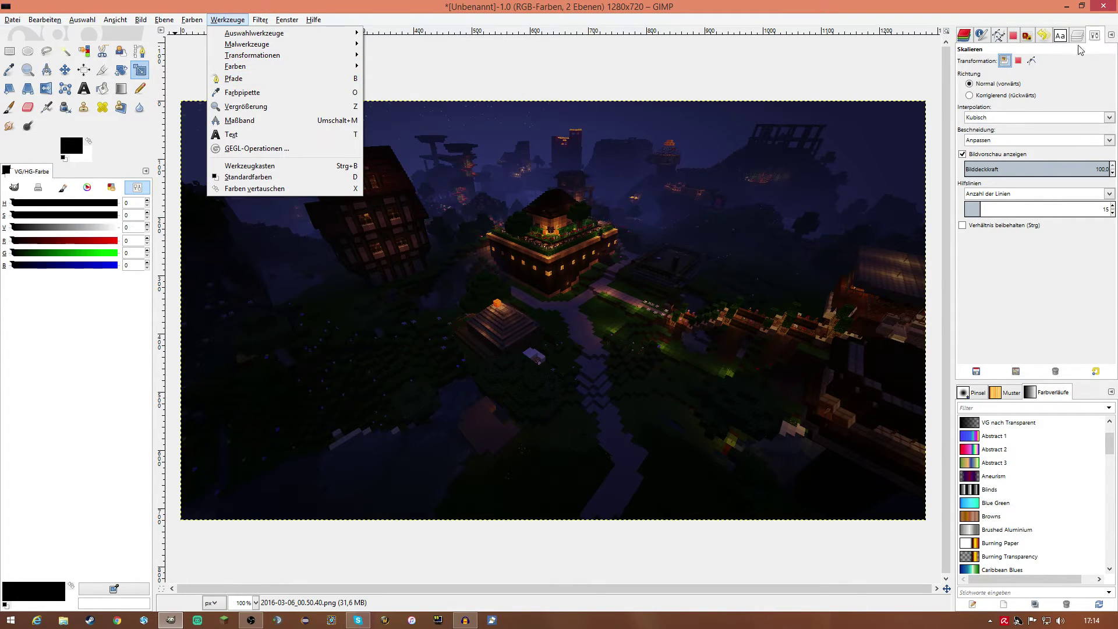
{"action": "left_click", "coordinate": [467, 73]}
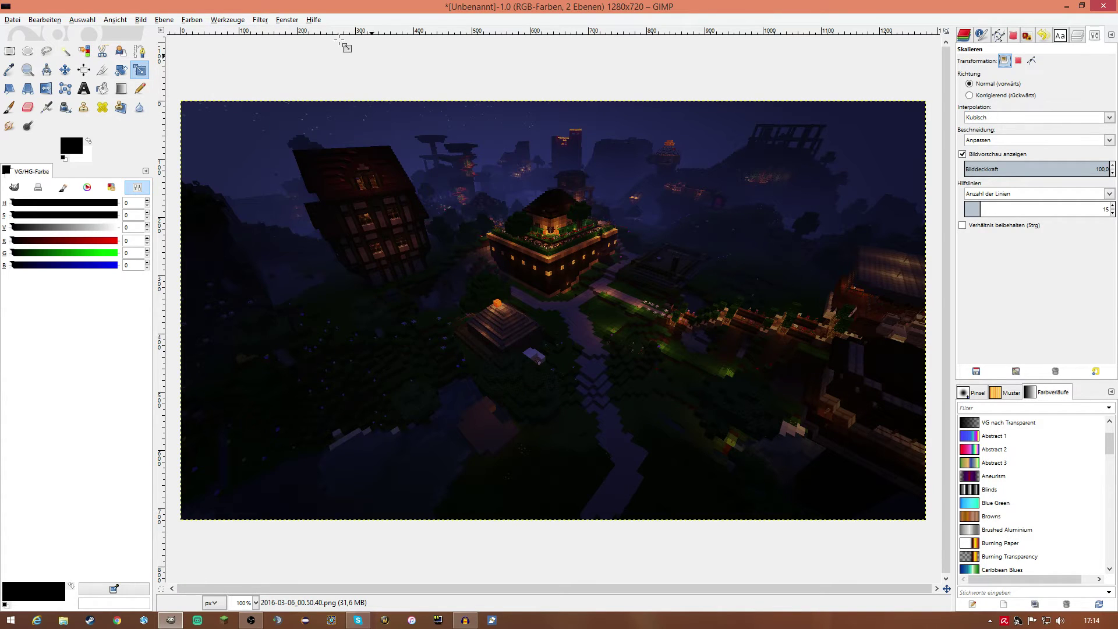
{"action": "left_click", "coordinate": [263, 21]}
{"action": "mouse_move", "coordinate": [290, 76]}
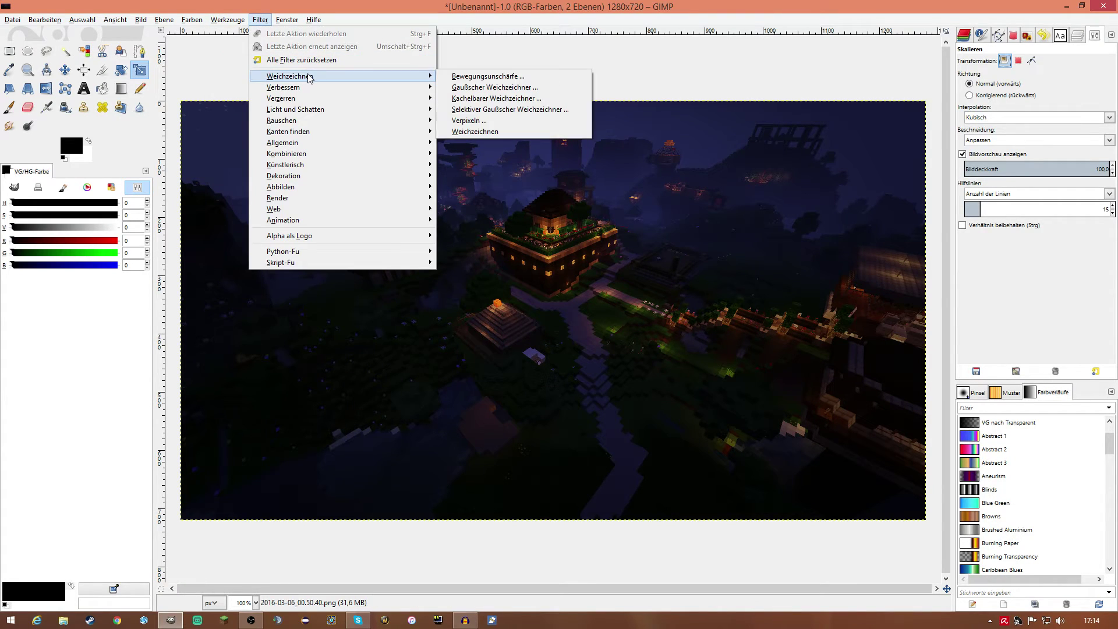
Apply a 5.0 px Gaussian blur, previewing the house and trying radius 59 first
{"action": "left_click", "coordinate": [523, 89]}
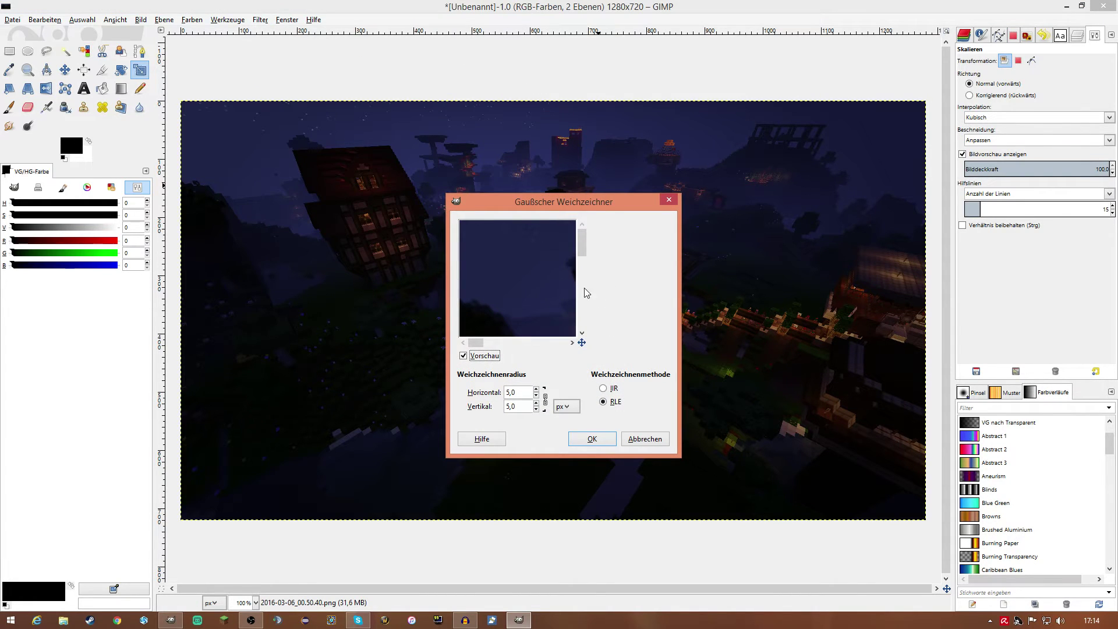
{"action": "left_click_drag", "start_coordinate": [499, 242], "coordinate": [412, 212]}
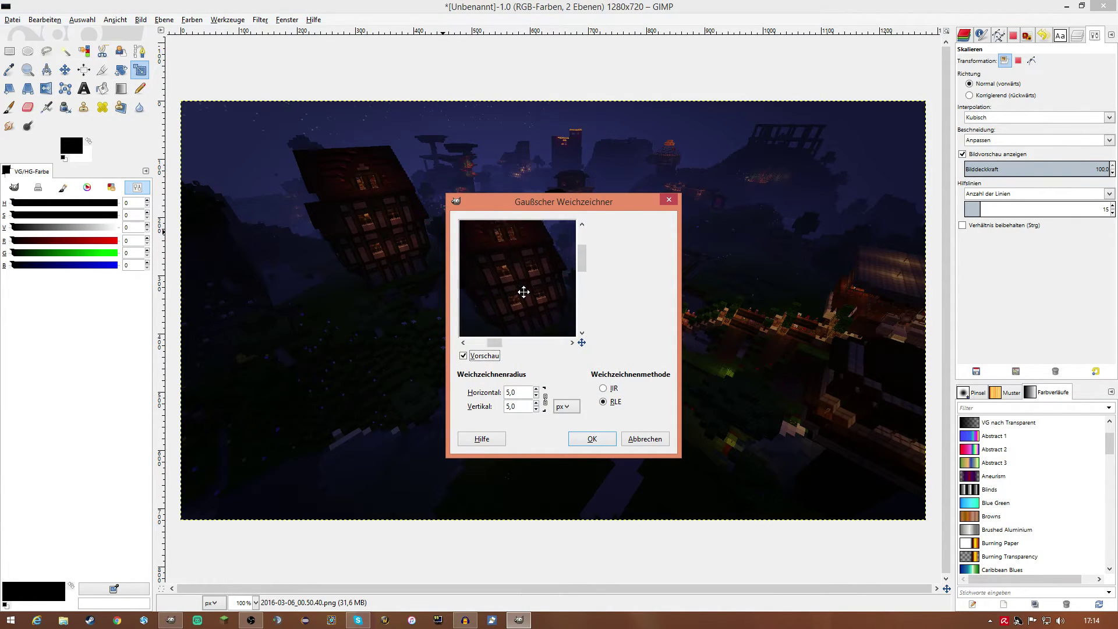
{"action": "left_click_drag", "start_coordinate": [524, 292], "coordinate": [530, 288]}
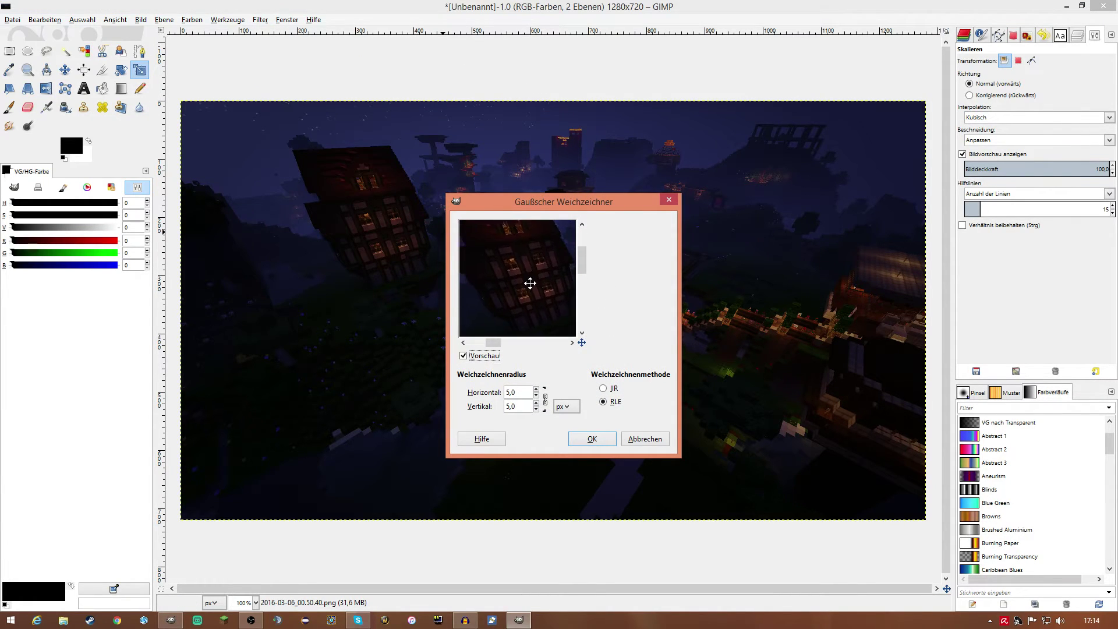
{"action": "double_click", "coordinate": [526, 390]}
{"action": "type", "text": "59"}
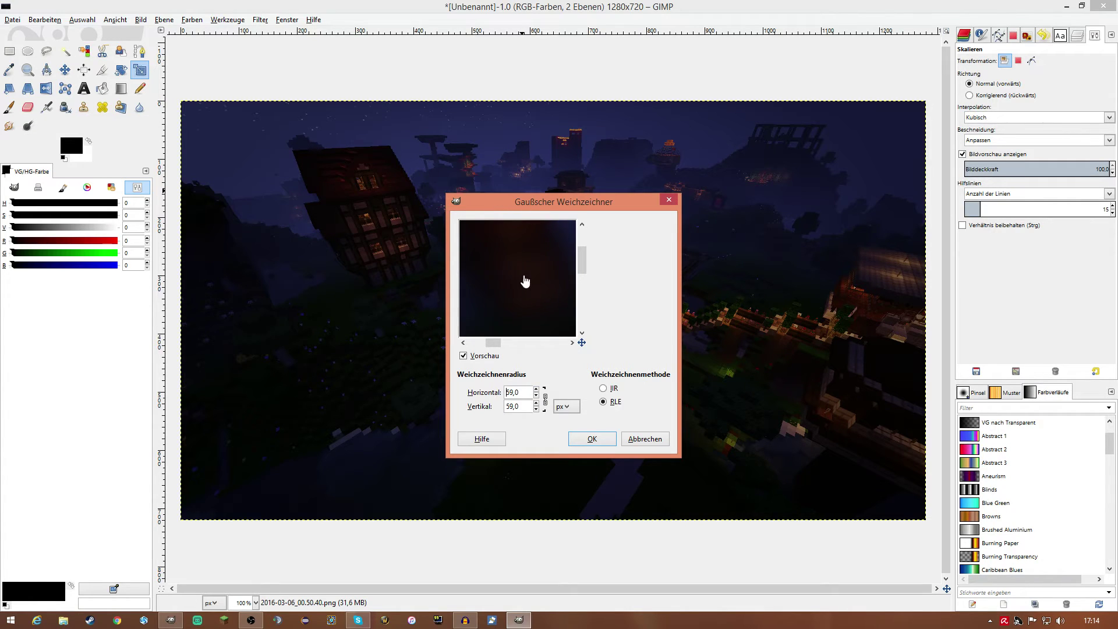
{"action": "mouse_move", "coordinate": [525, 282]}
{"action": "left_mouse_down"}
{"action": "mouse_move", "coordinate": [507, 255]}
{"action": "mouse_move", "coordinate": [536, 262]}
{"action": "mouse_move", "coordinate": [505, 277]}
{"action": "mouse_move", "coordinate": [523, 267]}
{"action": "left_mouse_up"}
{"action": "right_click", "coordinate": [537, 396]}
{"action": "left_click", "coordinate": [591, 440]}
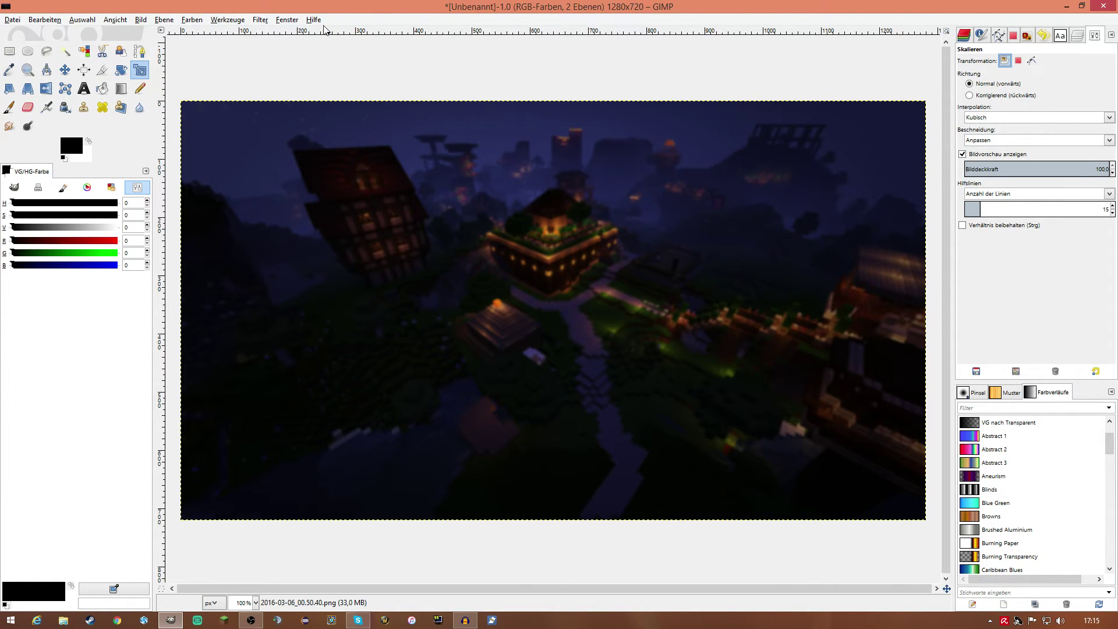
{"action": "left_click", "coordinate": [286, 21]}
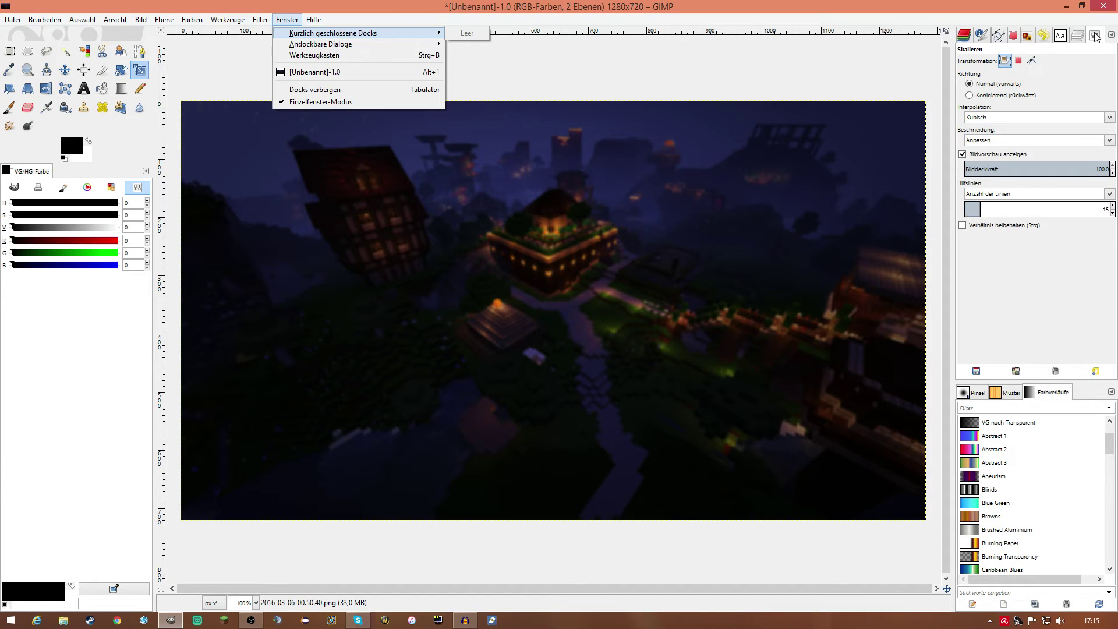
{"action": "mouse_move", "coordinate": [321, 43]}
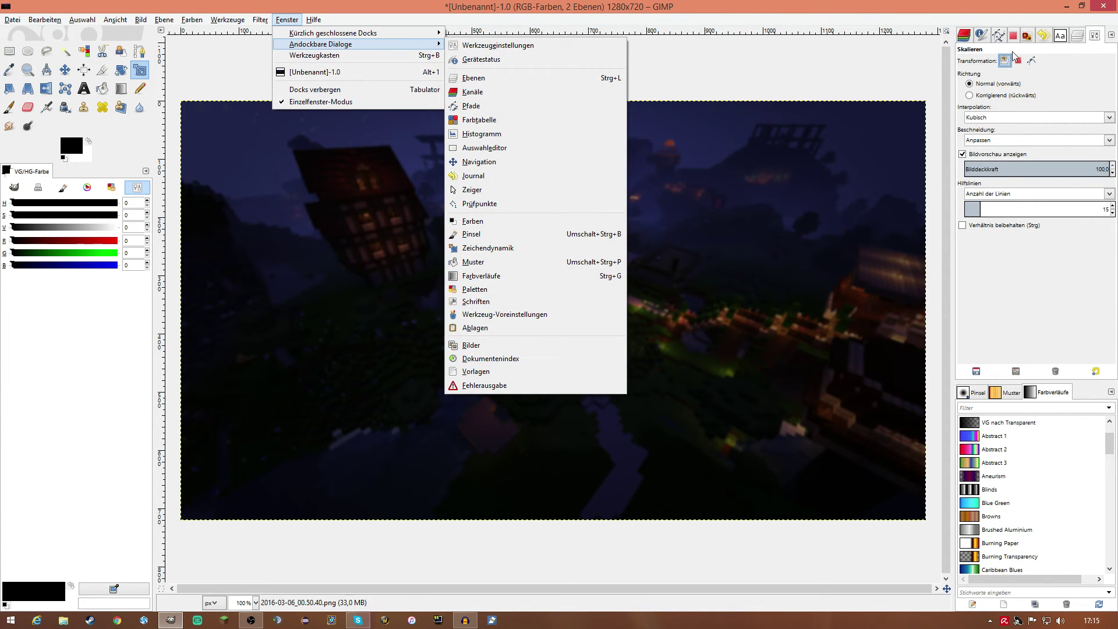
{"action": "left_click", "coordinate": [386, 9]}
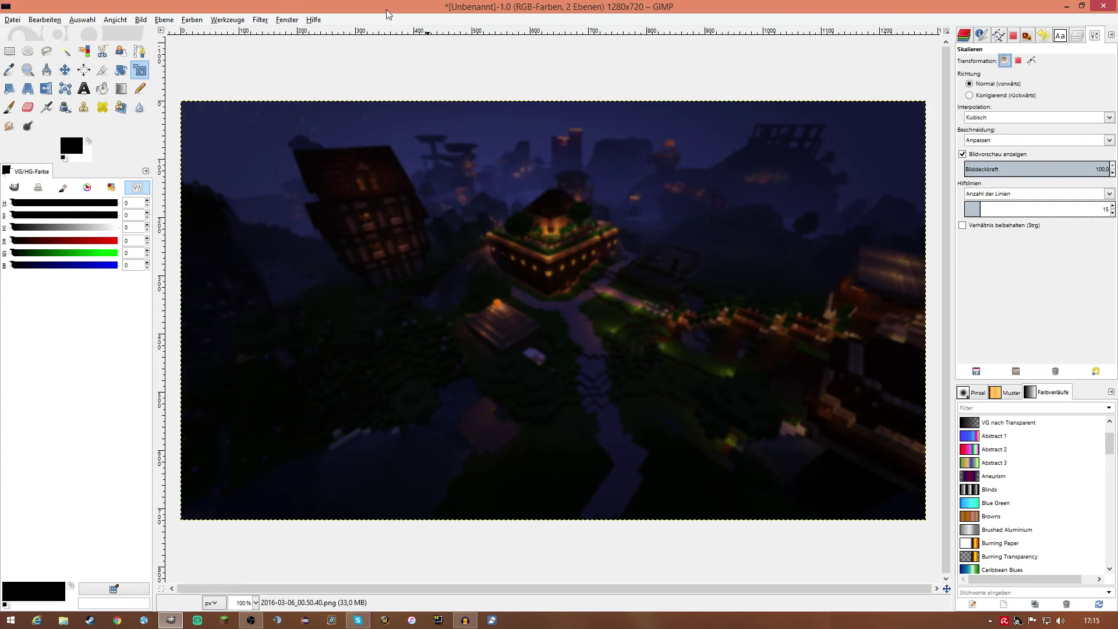
{"action": "left_click", "coordinate": [313, 20]}
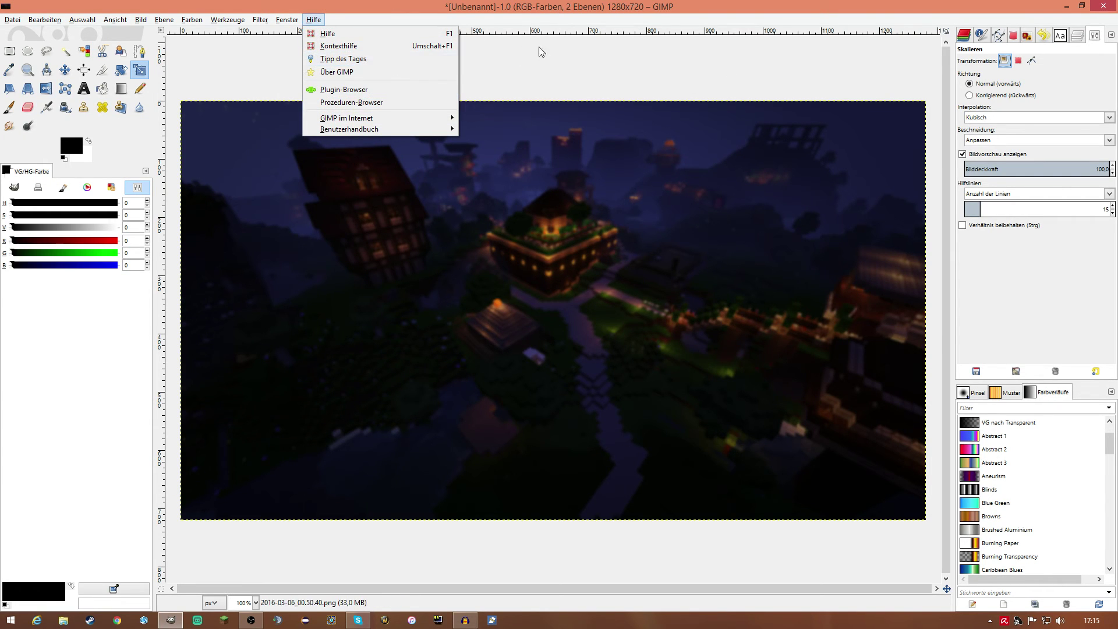
{"action": "left_click", "coordinate": [579, 57]}
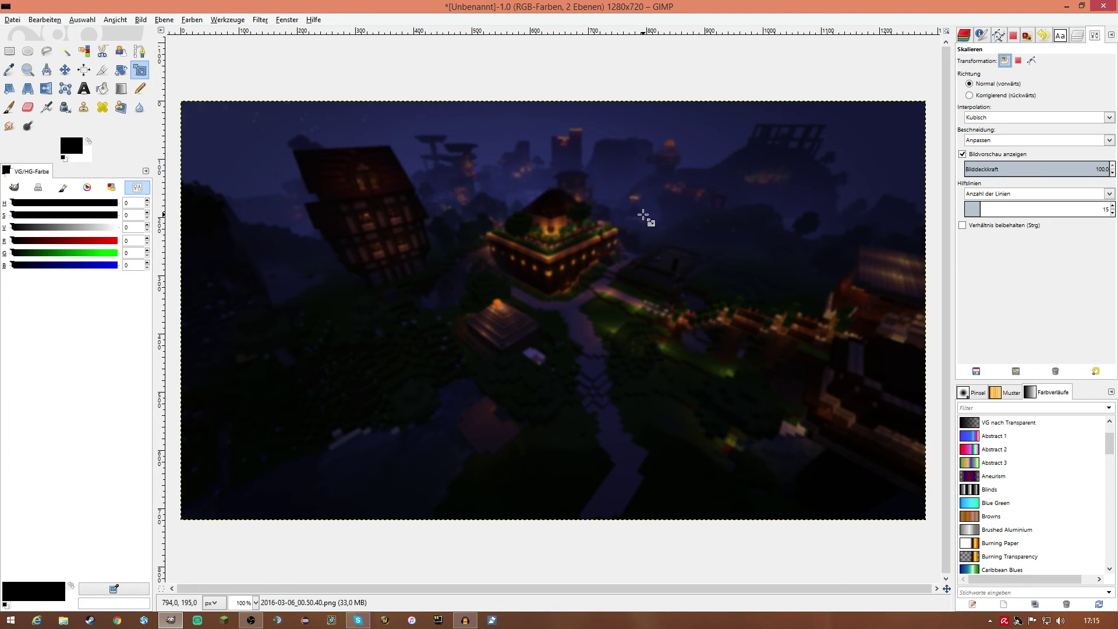